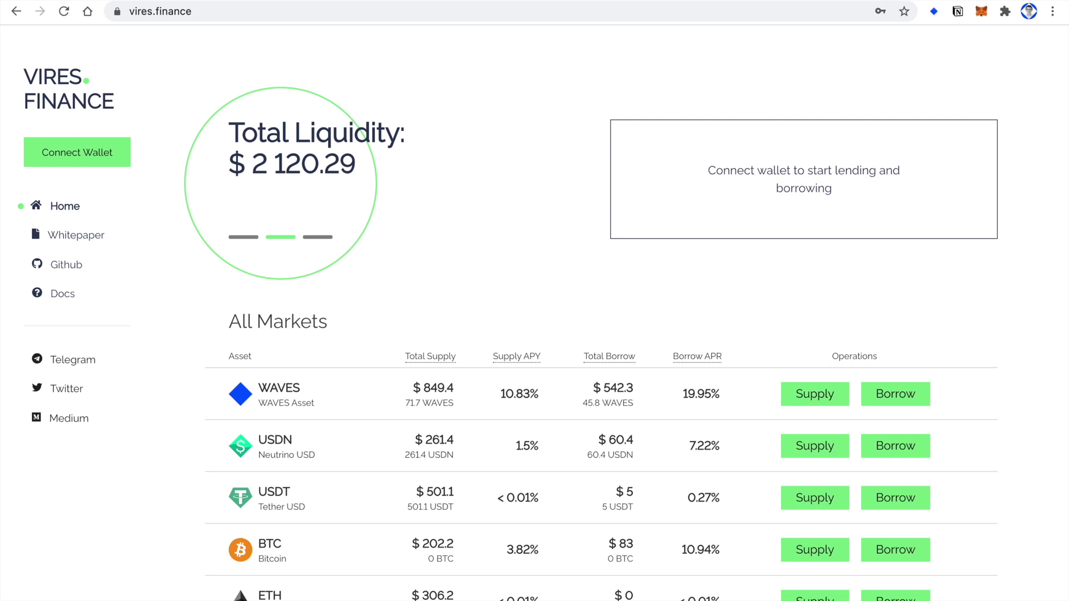
Look over the markets list and view the WAVES market details page, then return home.
scroll(598, 320, down, 3)
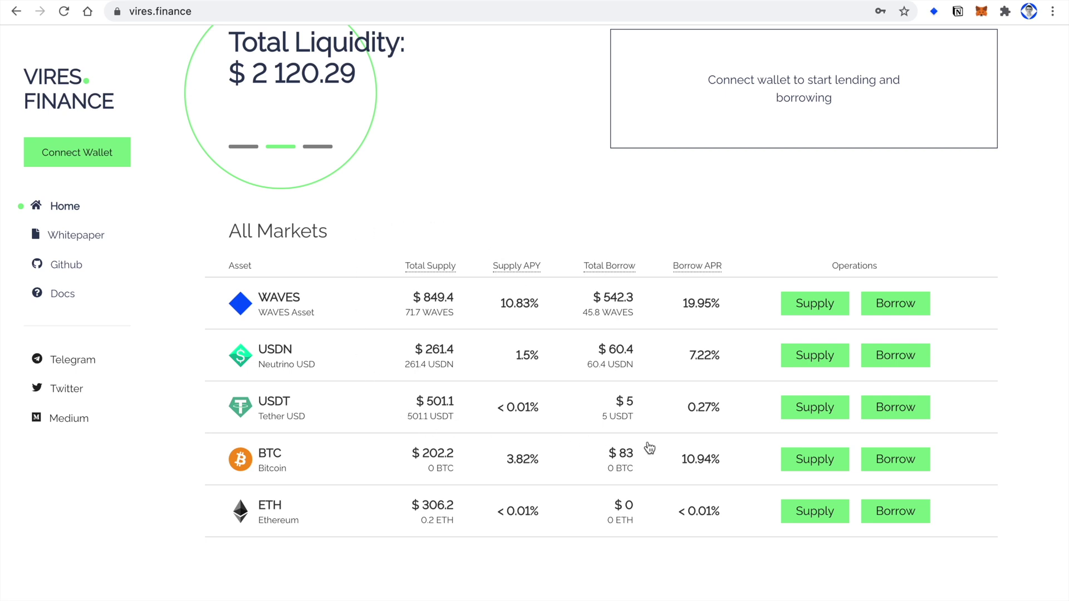
scroll(649, 448, down, 1)
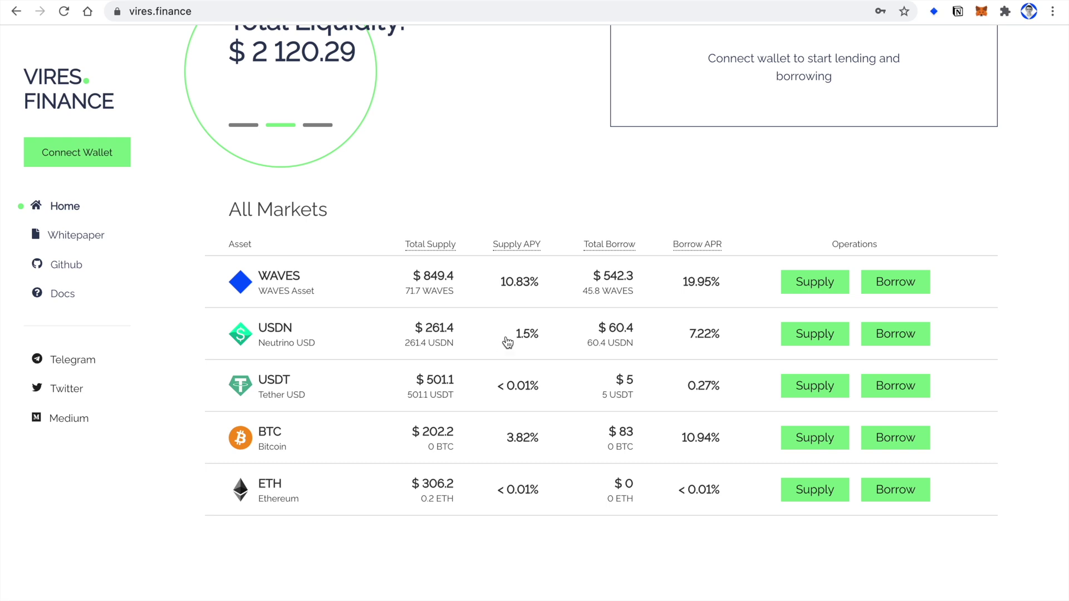
mouse_move(531, 248)
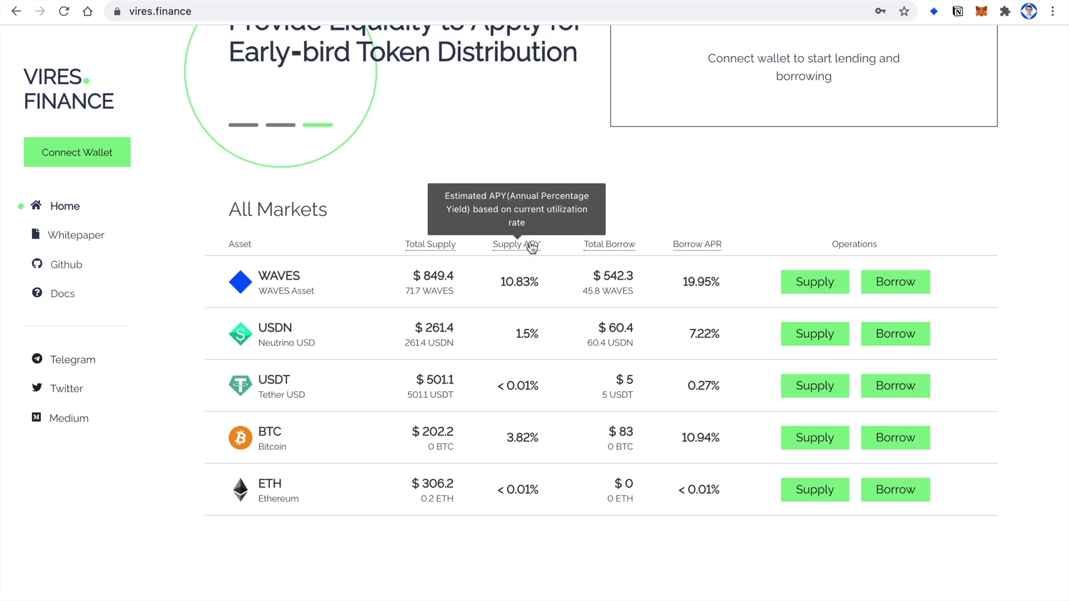
mouse_move(691, 247)
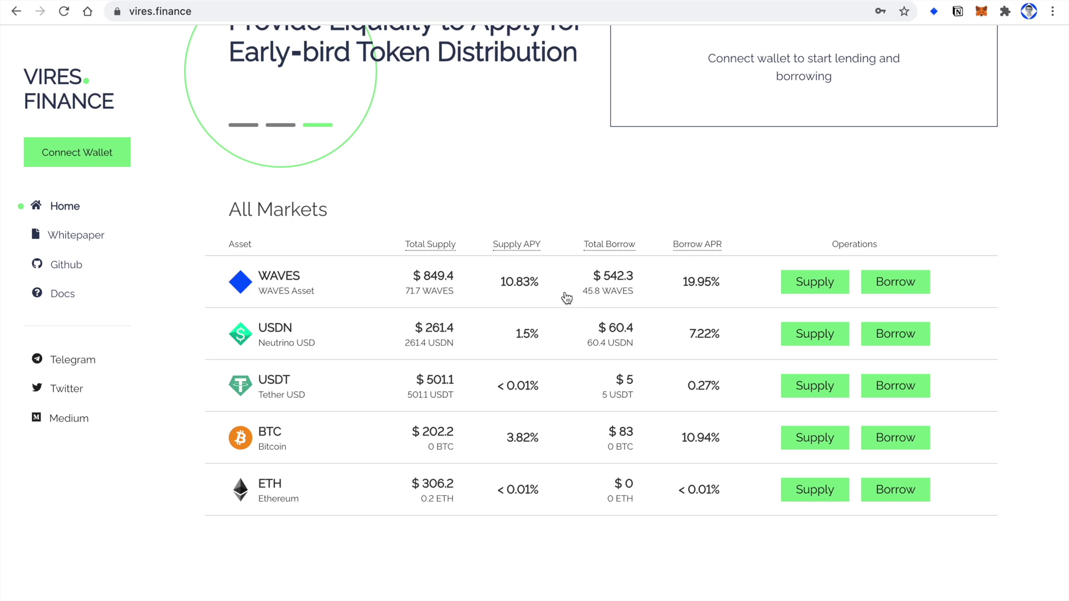
click(382, 283)
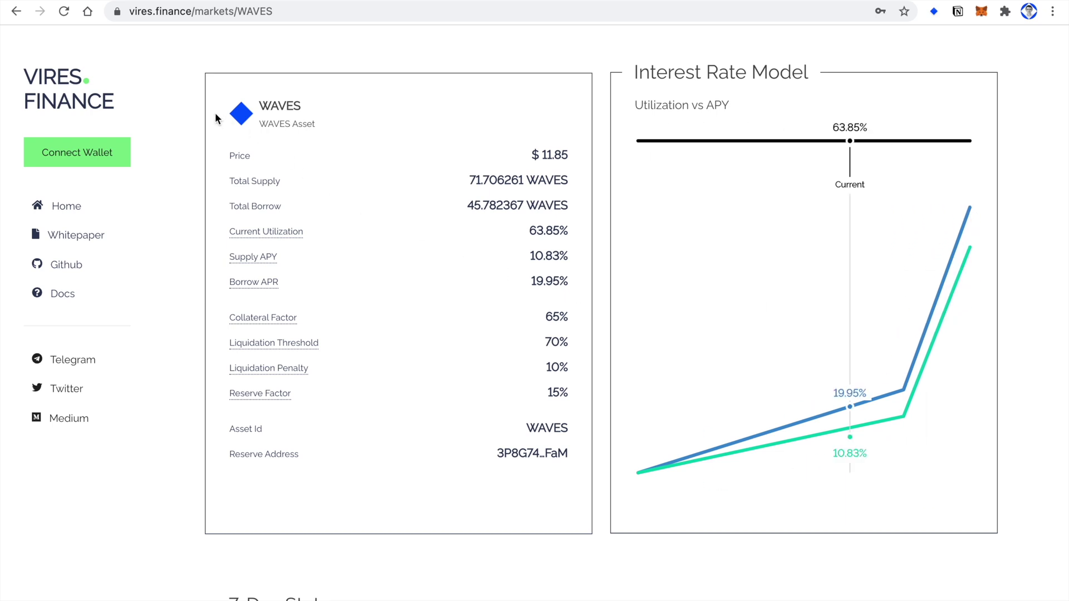
click(43, 207)
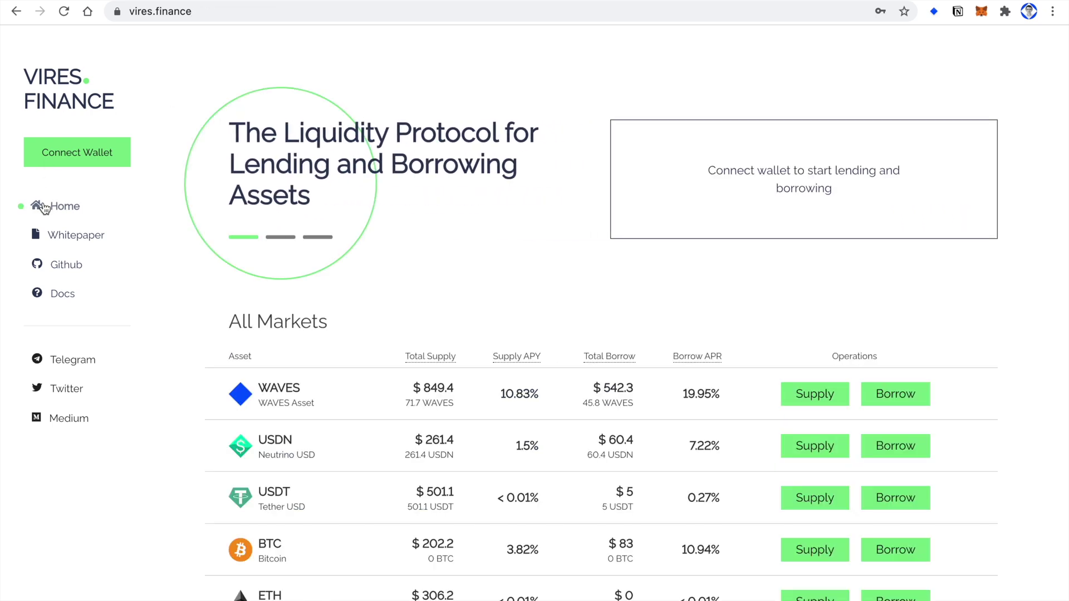
Connect the wallet through a Waves Exchange email login using the browser's saved credentials.
click(62, 156)
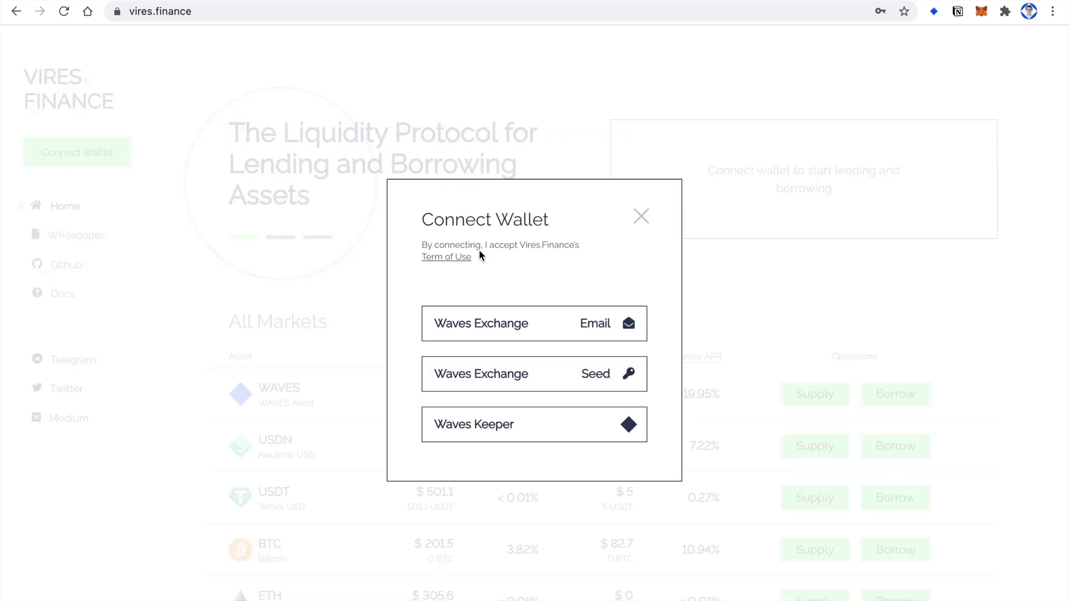
click(526, 323)
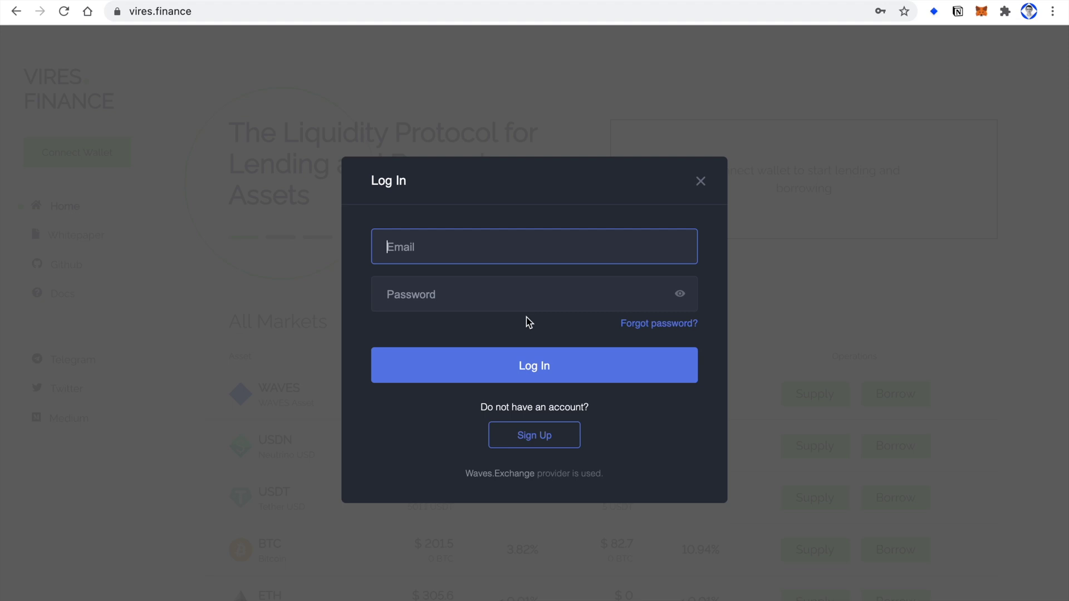
click(515, 241)
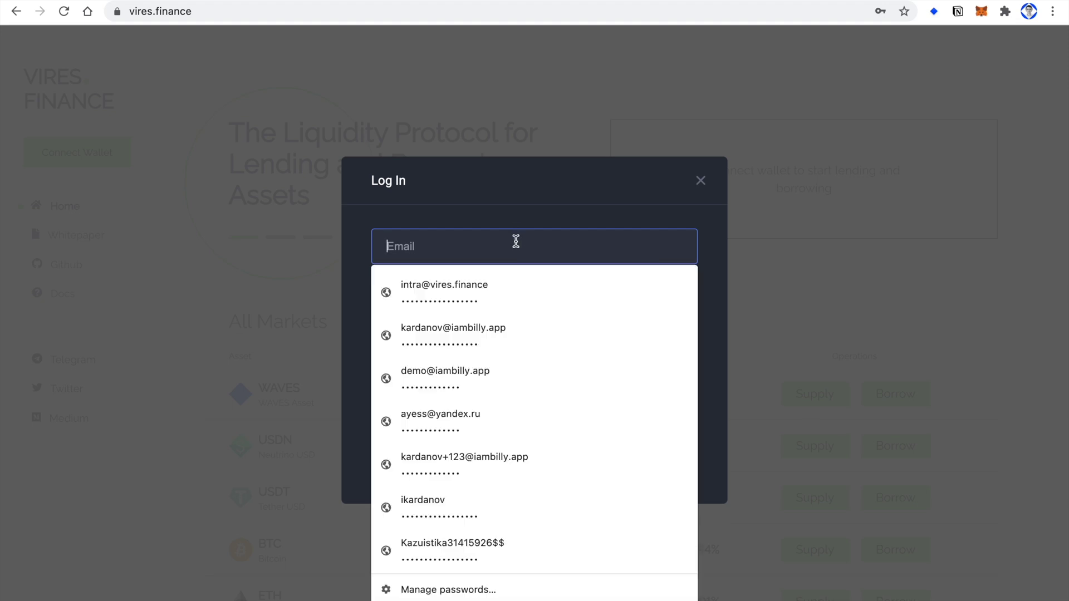
click(501, 285)
click(505, 363)
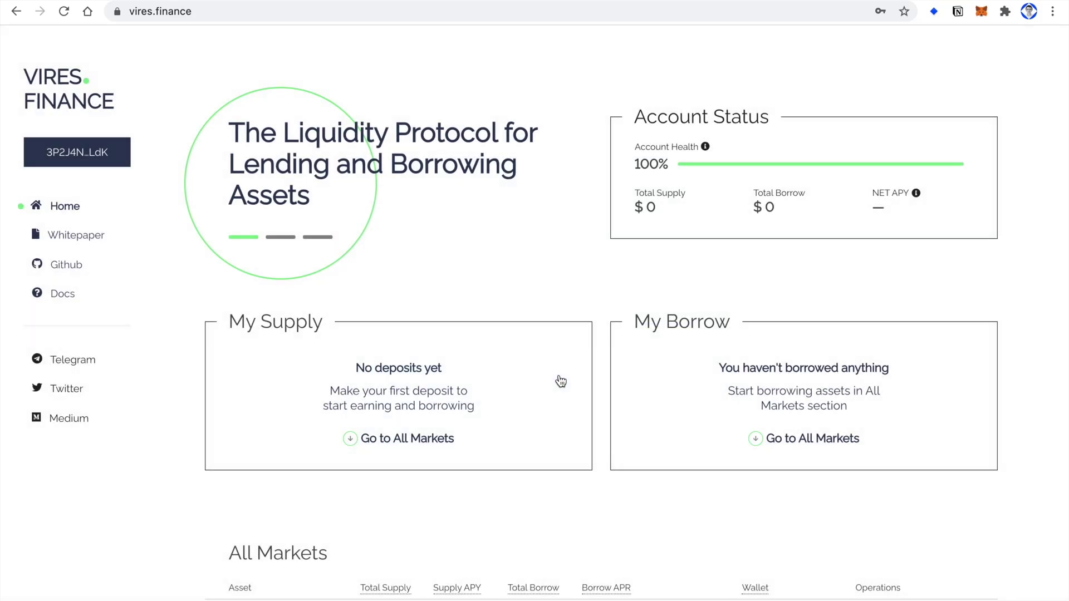
scroll(561, 381, down, 4)
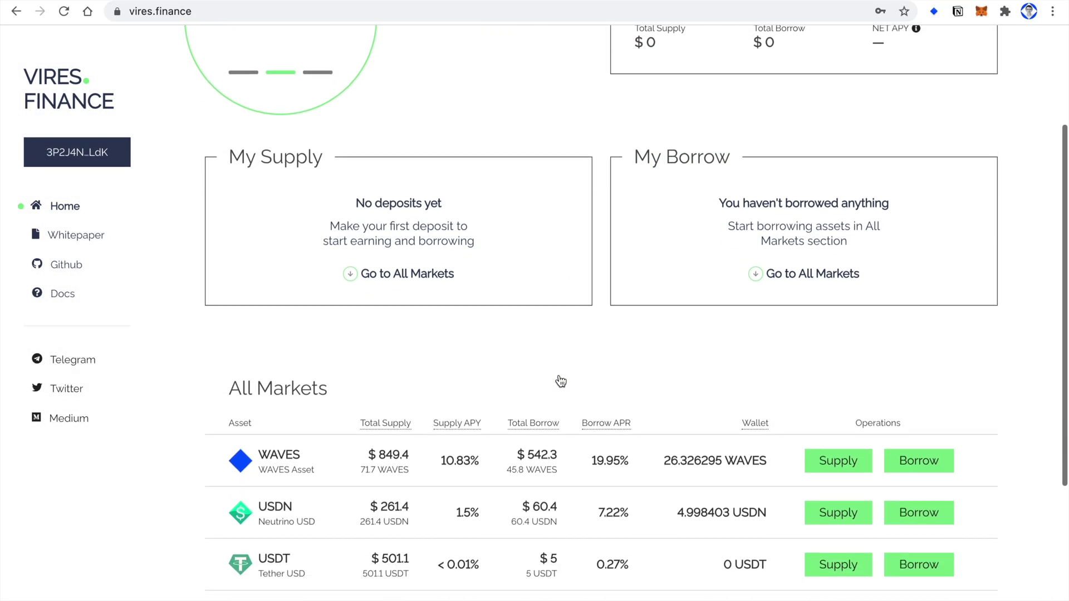
scroll(561, 381, down, 3)
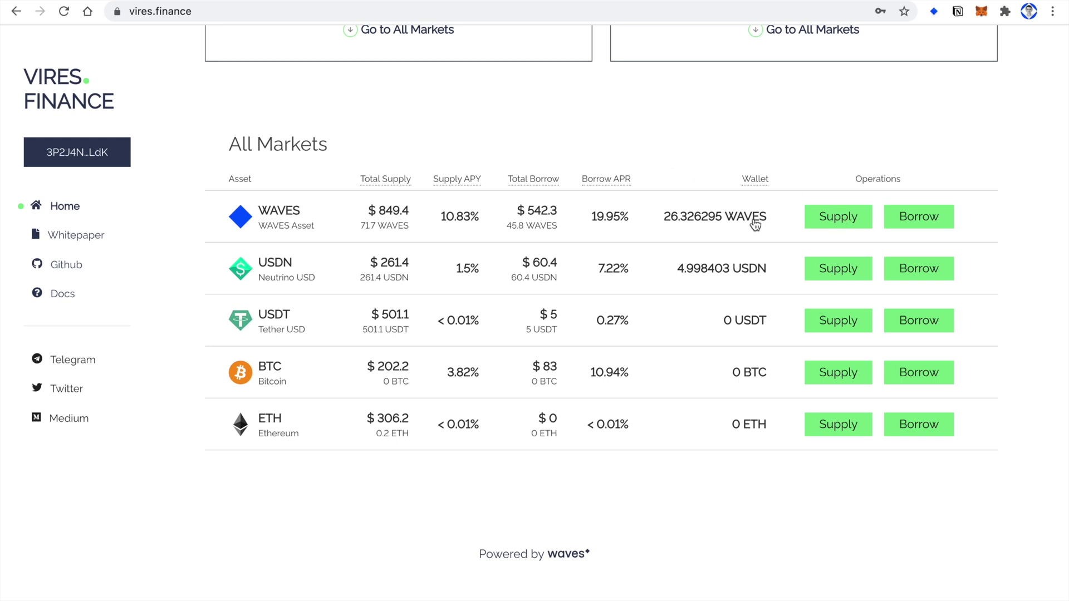
Supply 25 WAVES with Use as collateral on and confirm it in Waves Keeper.
click(824, 223)
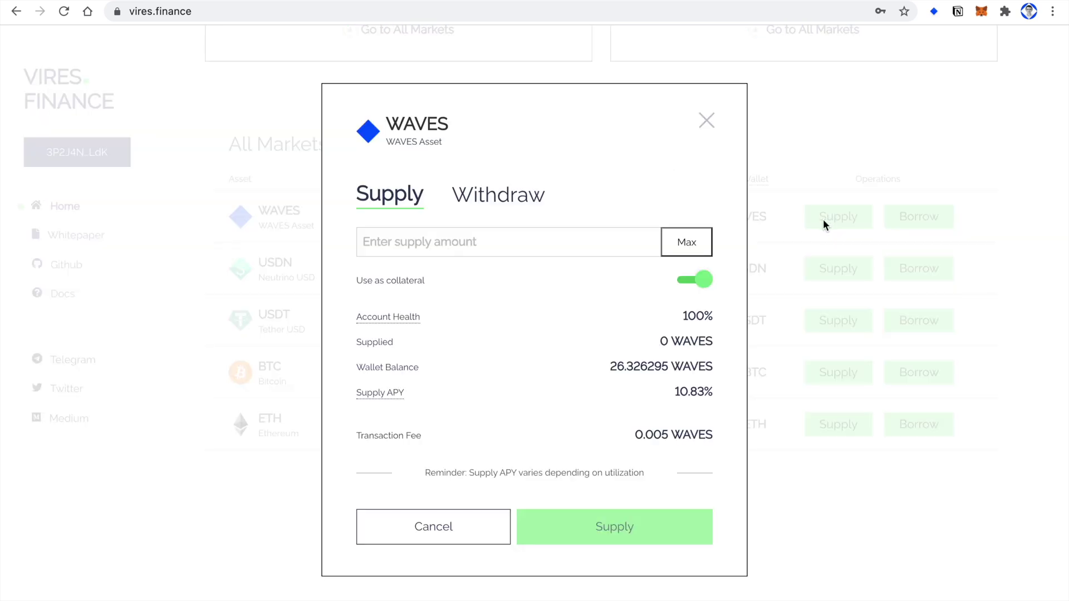
click(441, 248)
text(25)
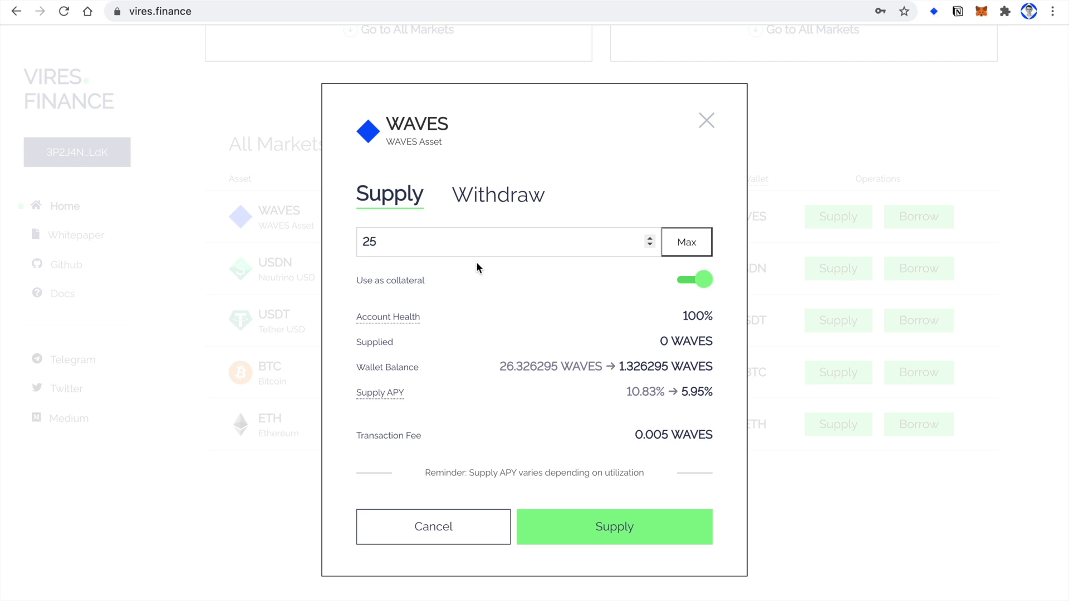
click(605, 519)
click(605, 530)
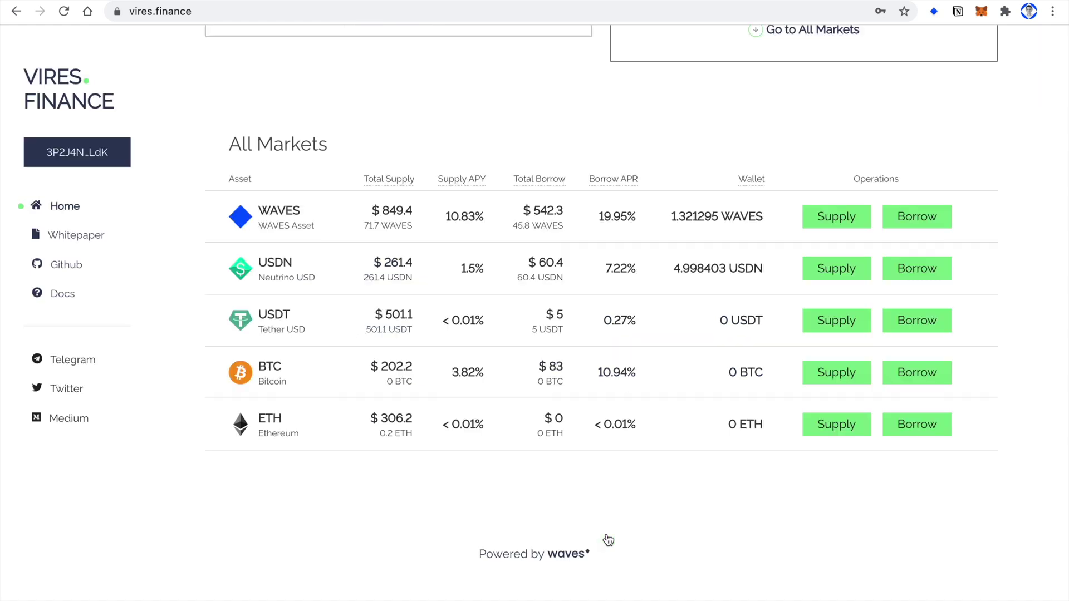
scroll(675, 500, up, 7)
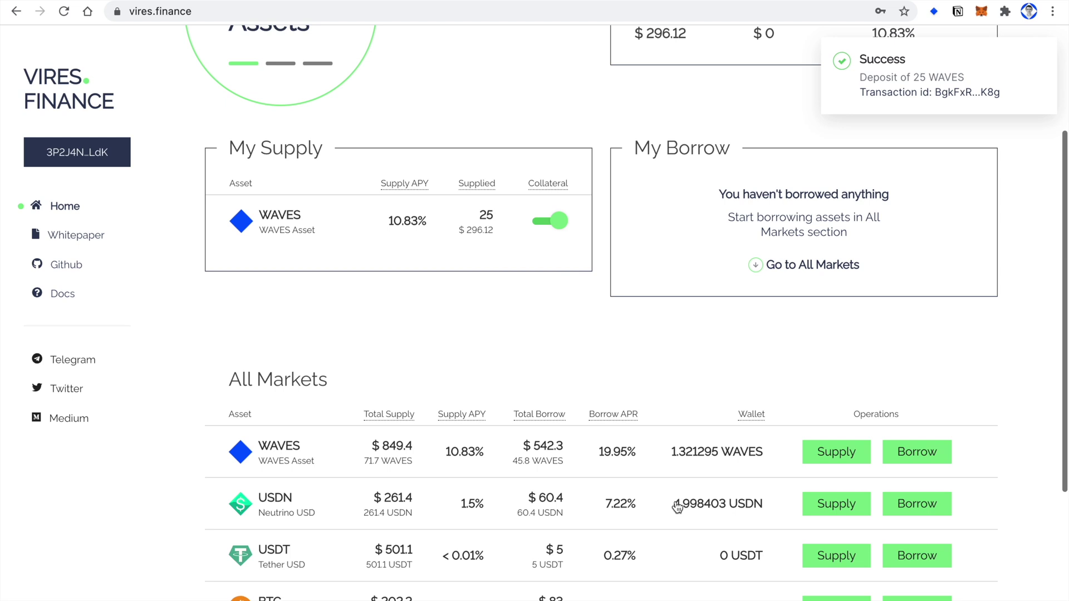
scroll(677, 507, up, 1)
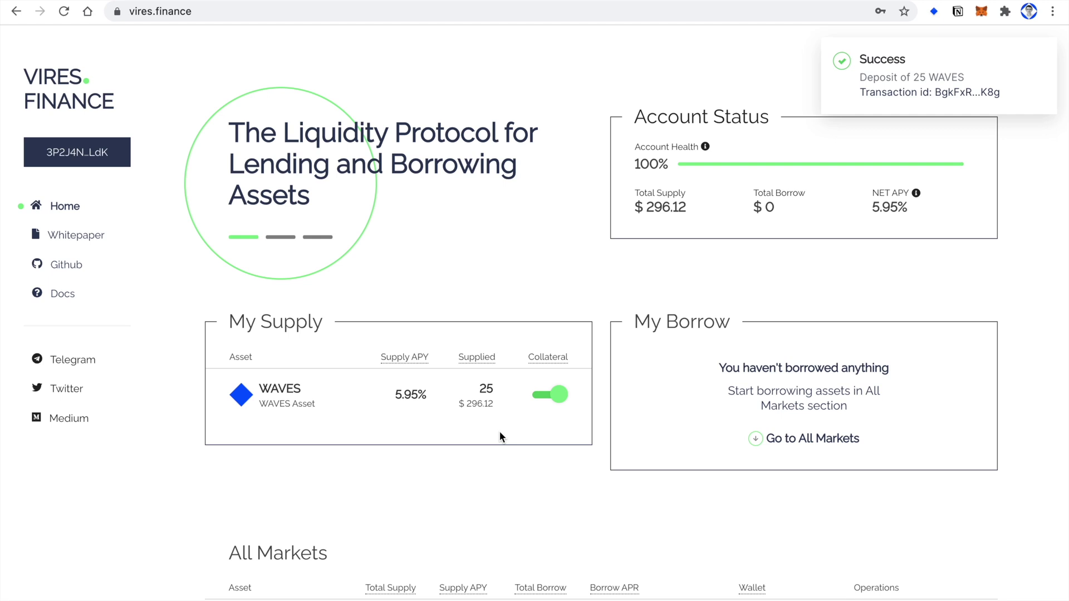
scroll(500, 436, down, 3)
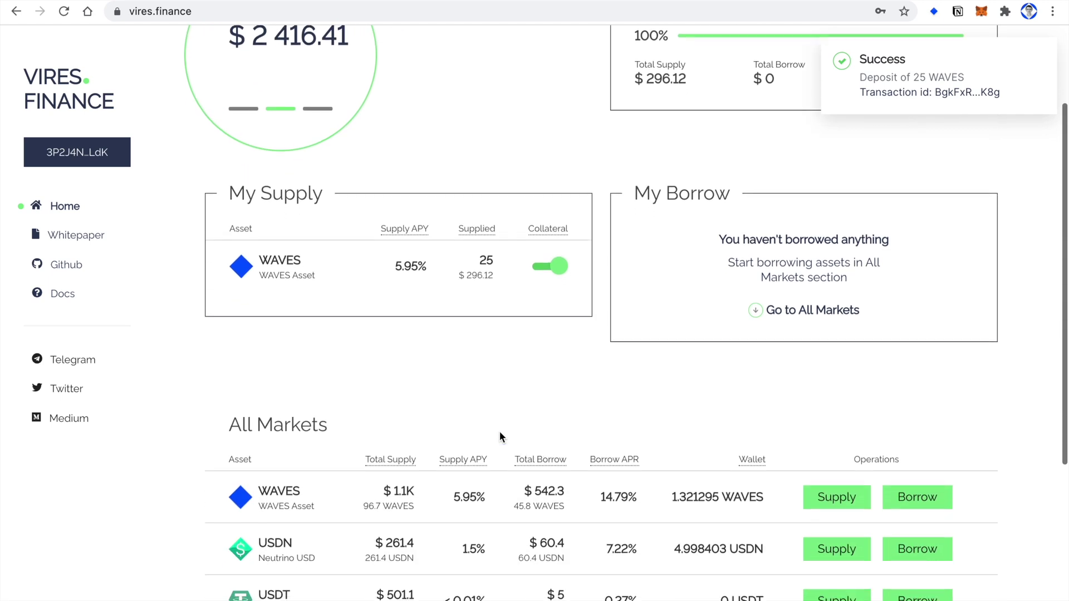
scroll(499, 437, down, 2)
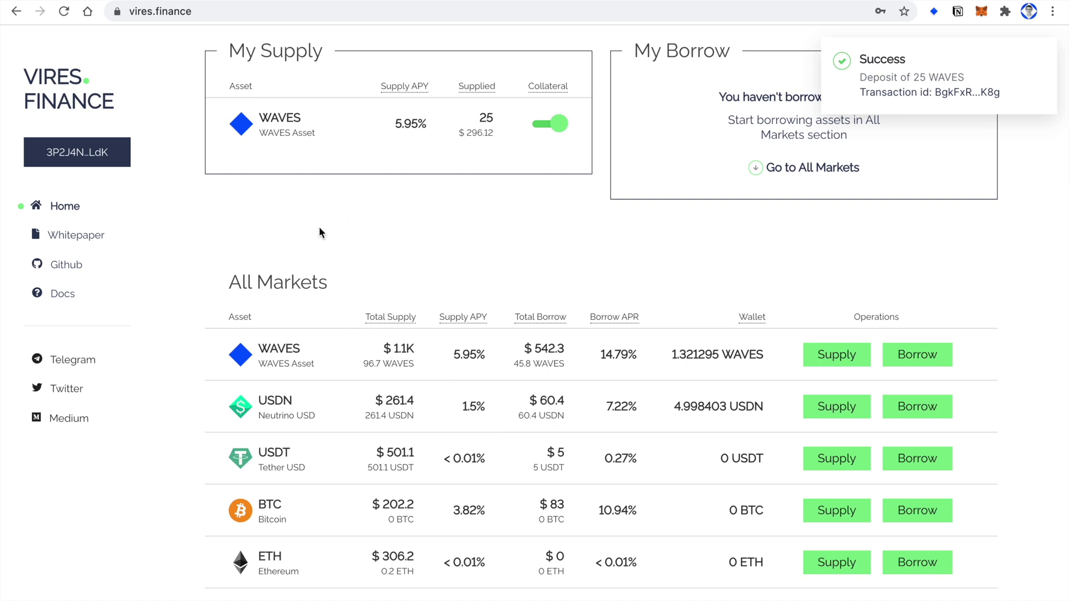
Borrow 100 USDN from the USDN market and approve the transaction in the wallet.
click(918, 408)
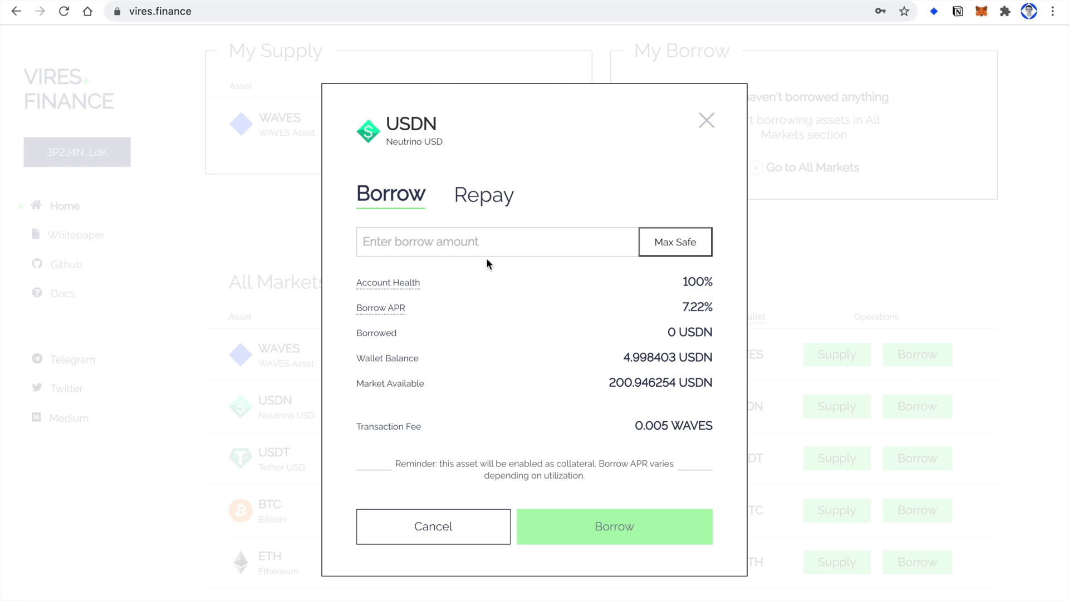
click(448, 247)
text(100)
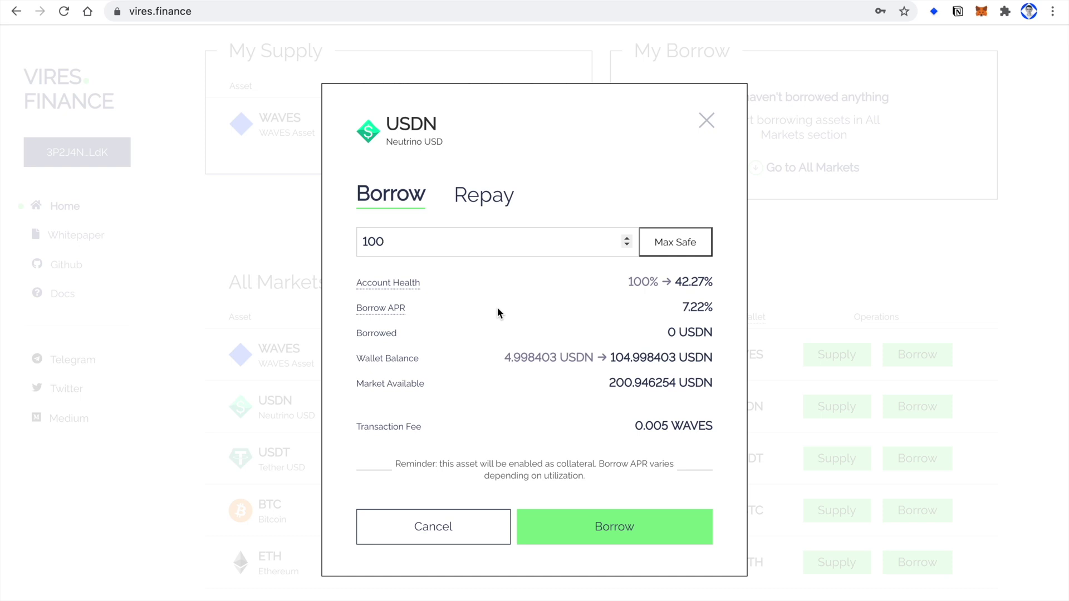
mouse_move(404, 285)
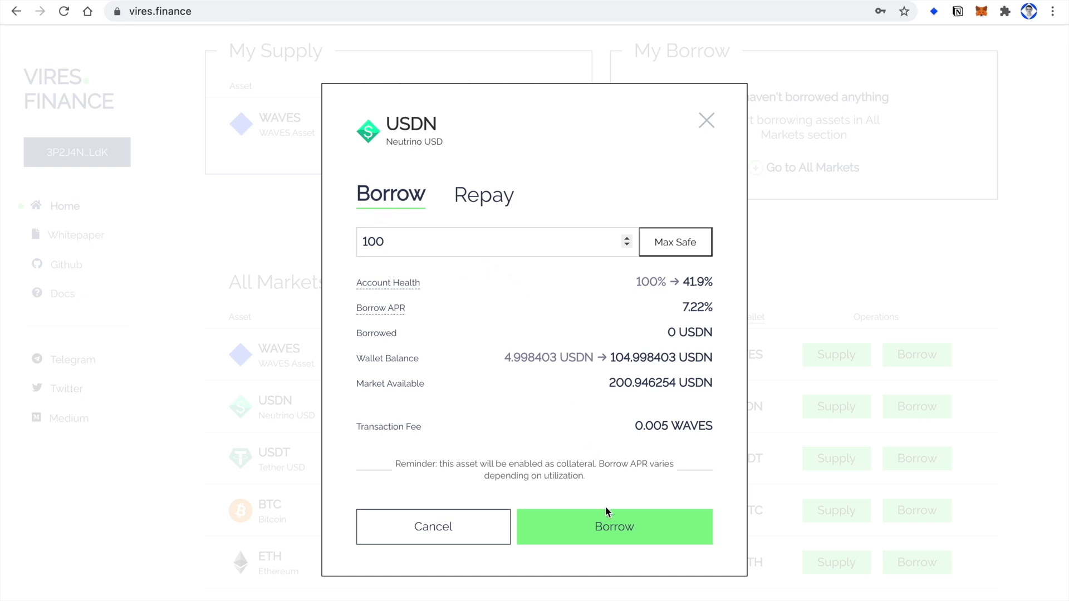
click(613, 532)
click(627, 510)
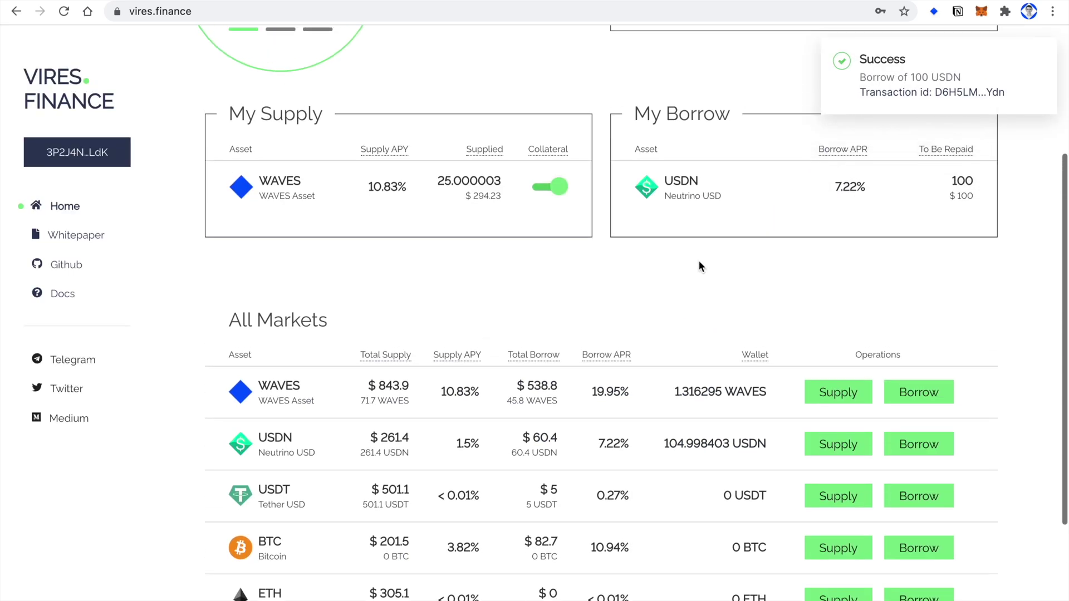
scroll(699, 266, up, 5)
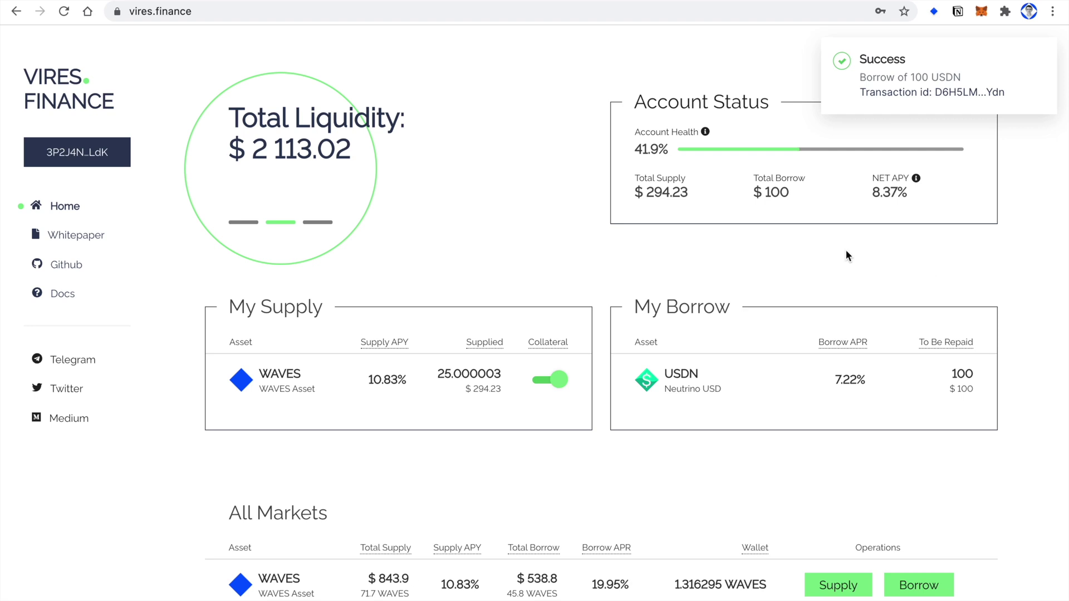
scroll(847, 249, up, 1)
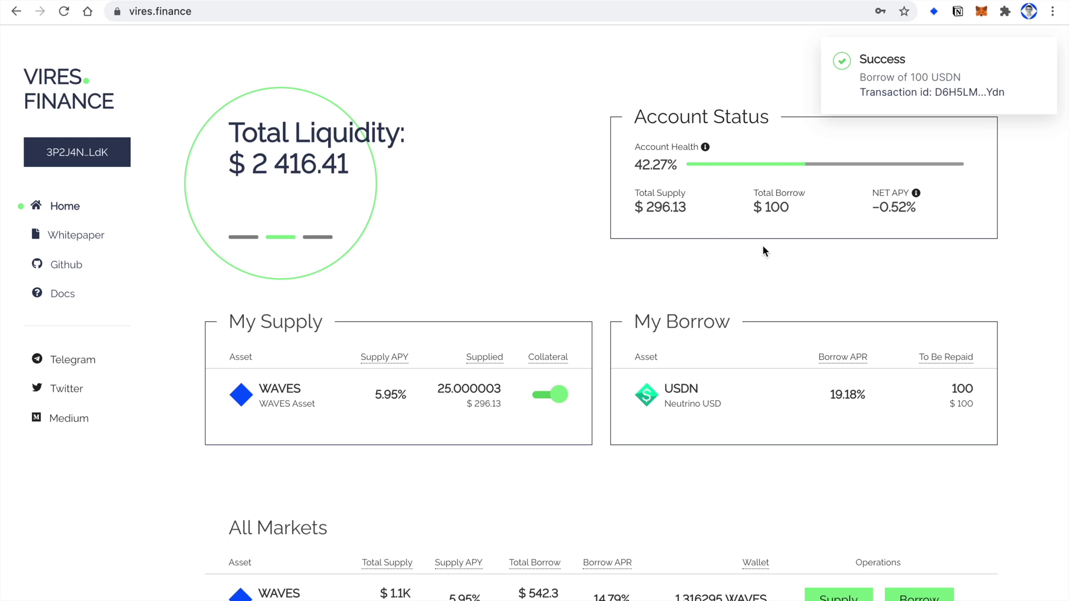
scroll(763, 247, down, 3)
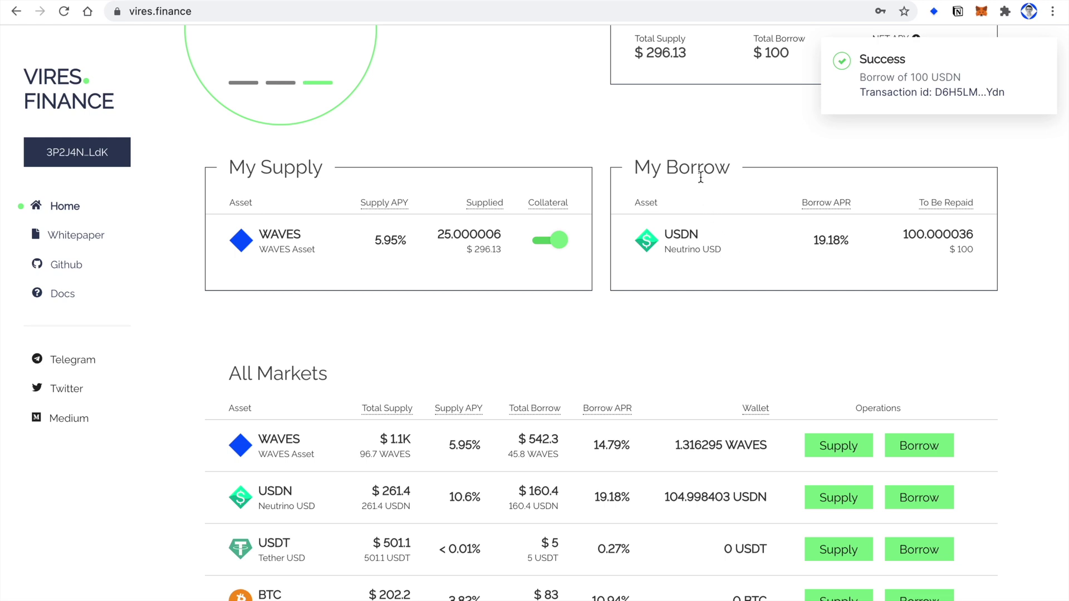
click(754, 240)
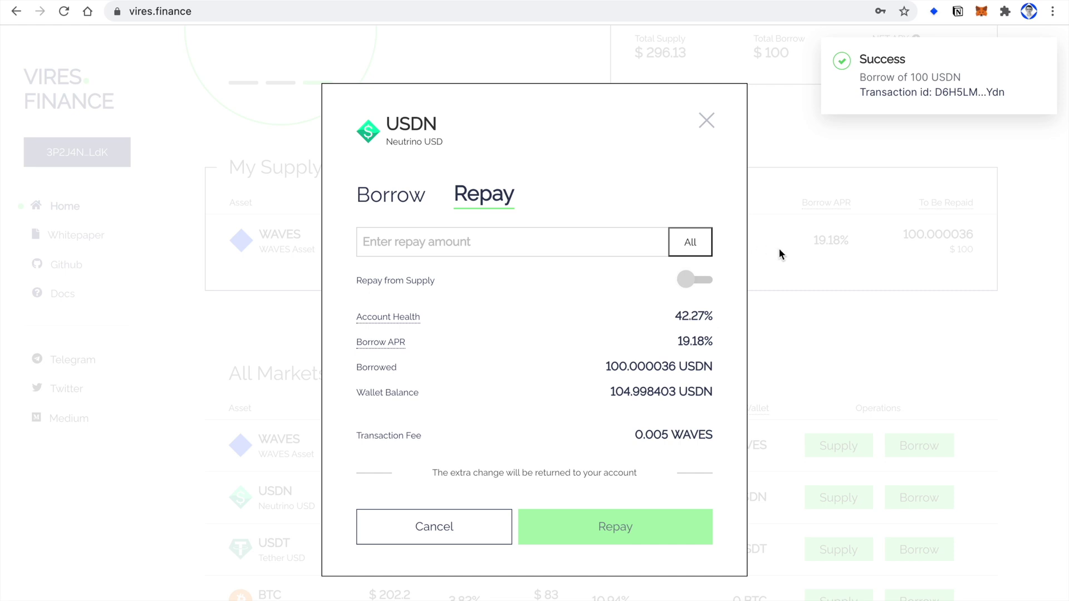
click(777, 248)
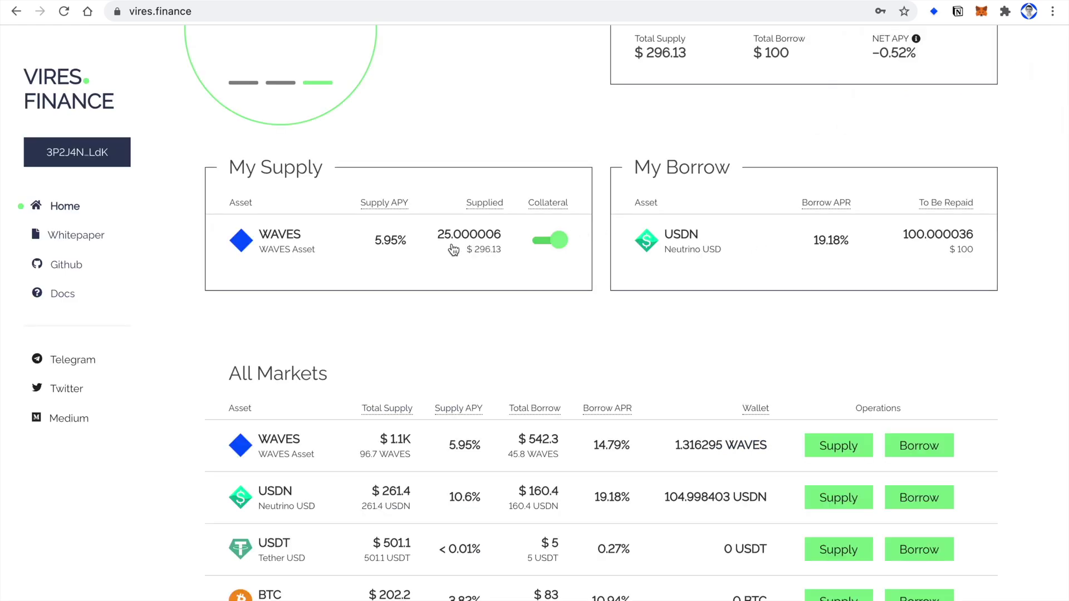
click(379, 245)
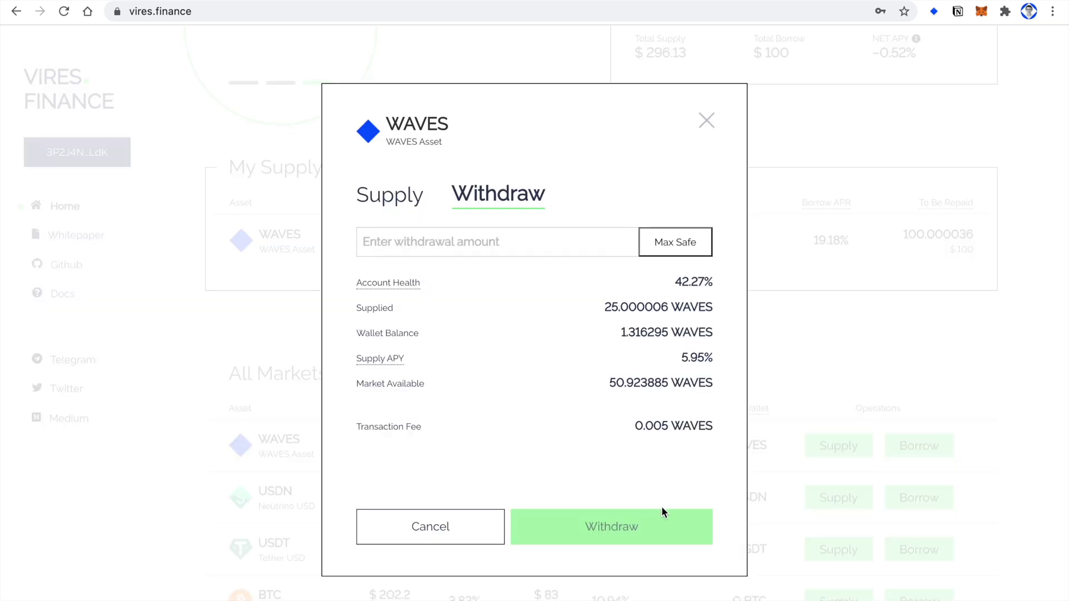
click(668, 526)
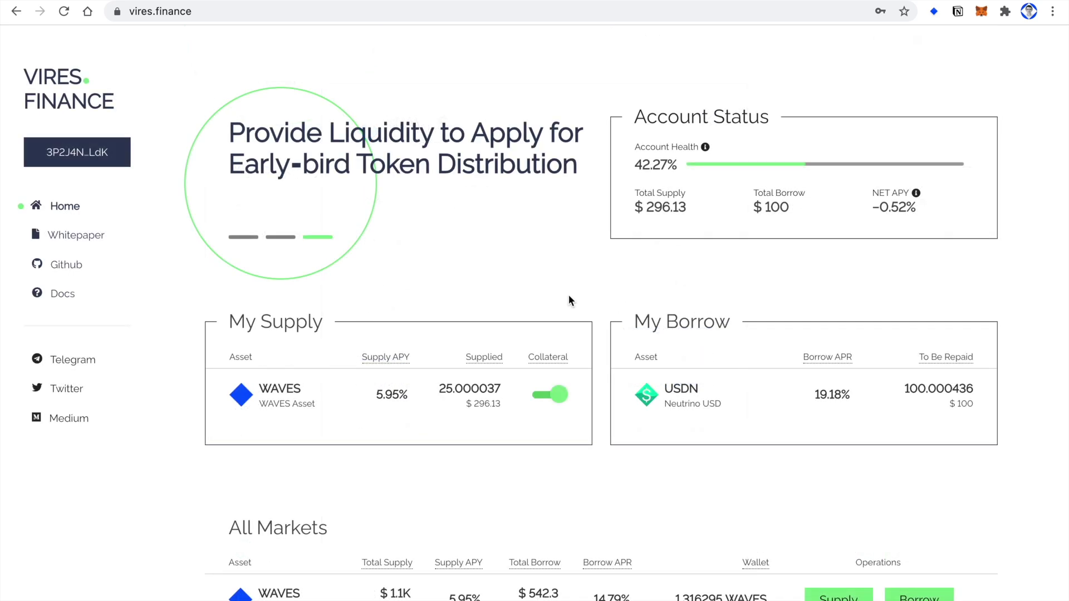